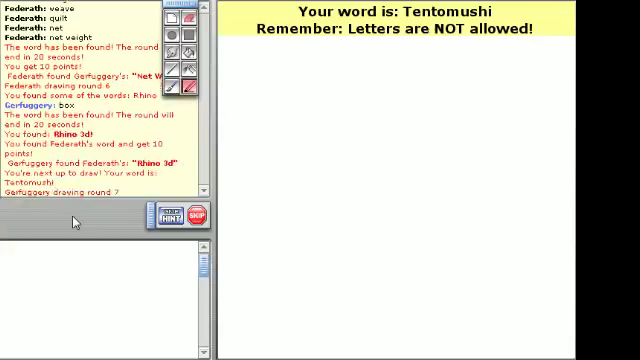
Step: Skip the word Tentomushi
left_click(197, 216)
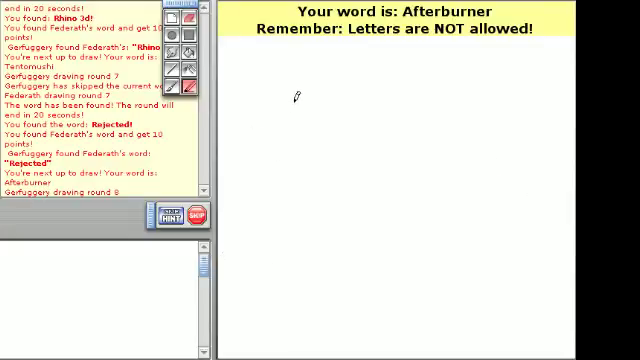
Step: Sketch a red zigzag flame outline with inner flames, then skip Afterburner
left_click(224, 13)
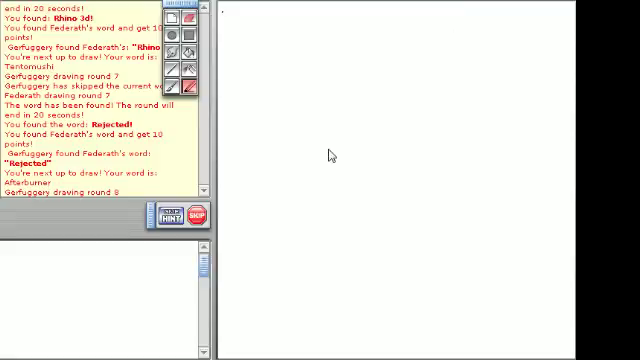
mouse_move(300, 262)
left_mouse_down()
mouse_move(372, 185)
mouse_move(436, 78)
mouse_move(527, 160)
mouse_move(500, 295)
left_mouse_up()
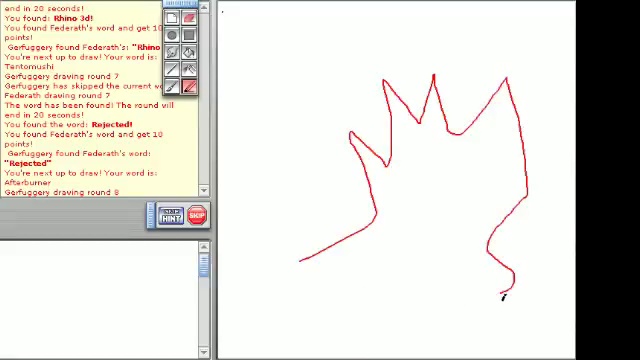
mouse_move(340, 230)
left_mouse_down()
mouse_move(345, 175)
mouse_move(500, 65)
mouse_move(533, 255)
left_mouse_up()
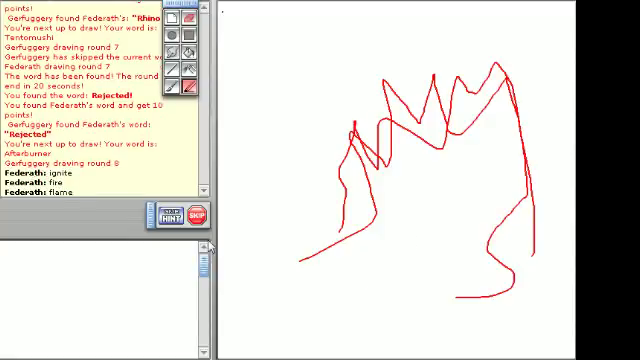
left_click(196, 214)
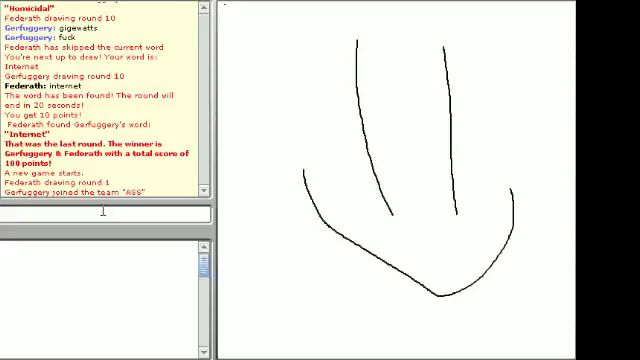
type("face")
Step: Guess face, nose, smiley, bomberman, glad and purple, then the correct 'happy'
key("Return")
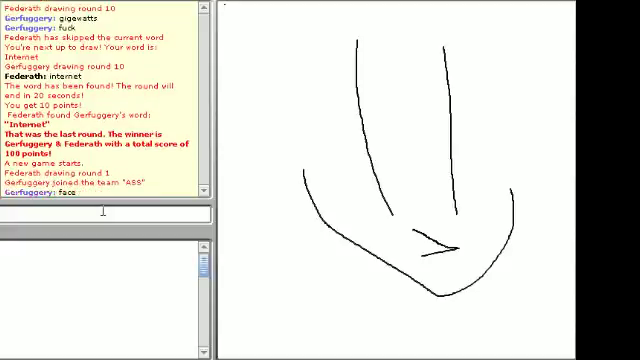
type("nose")
key("Return")
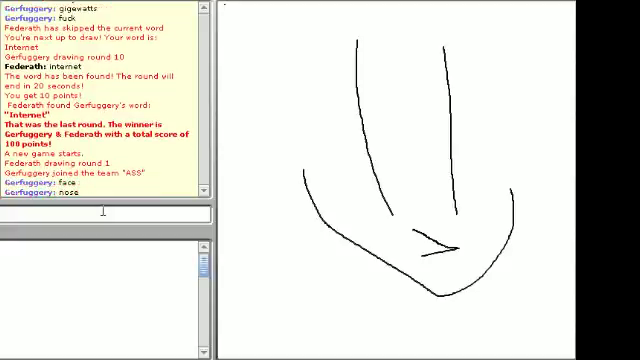
type("smiley")
key("Return")
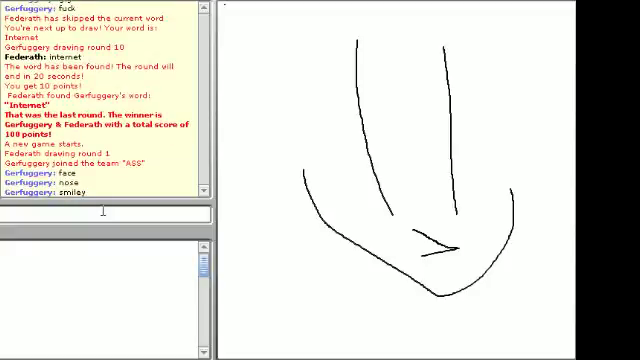
type("bomberman")
key("Return")
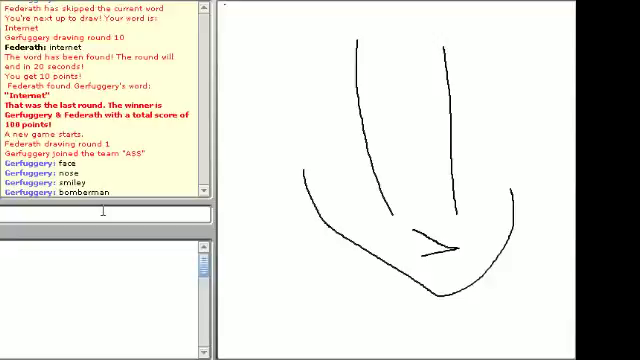
type("glad")
key("Return")
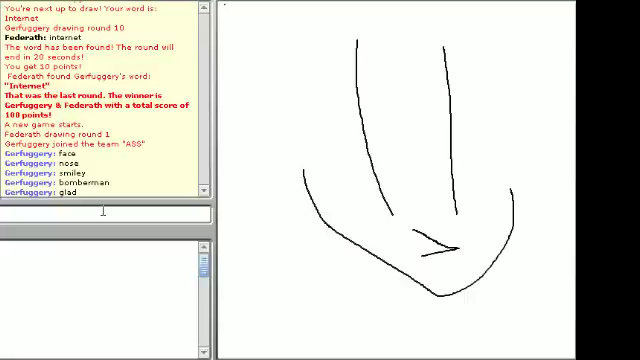
type("purple")
key("Return")
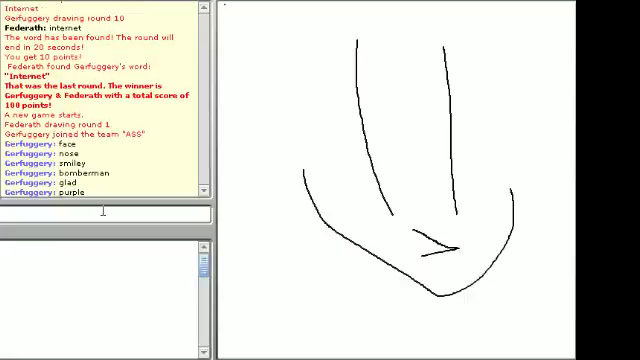
type("happy")
key("Return")
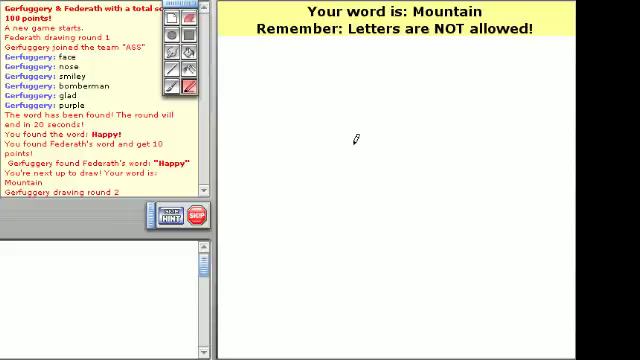
Step: Draw two brown peaks, a cliff ledge and a stick-figure climber on it
mouse_move(232, 264)
left_mouse_down()
mouse_move(224, 287)
mouse_move(334, 48)
mouse_move(425, 352)
left_mouse_up()
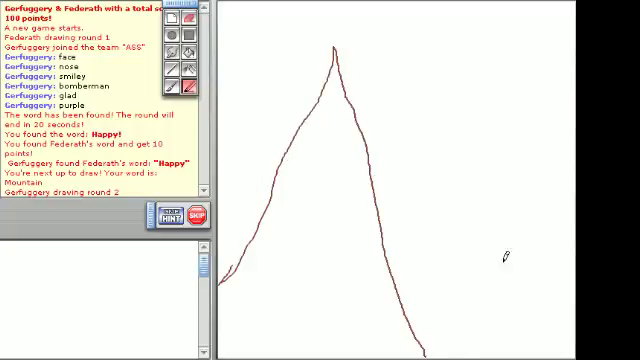
mouse_move(372, 178)
left_mouse_down()
mouse_move(440, 37)
mouse_move(576, 160)
left_mouse_up()
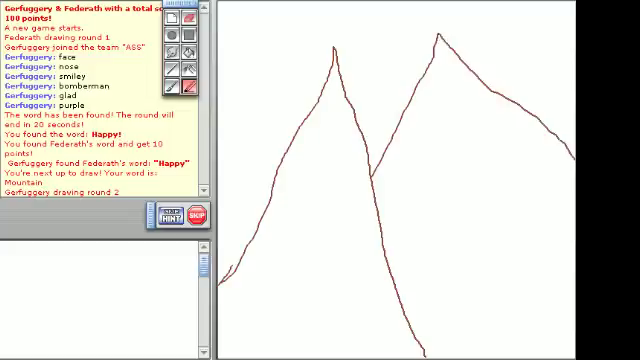
left_click_drag(470, 243, 576, 238)
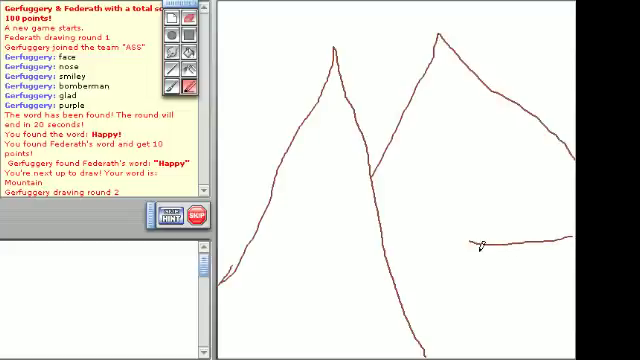
mouse_move(470, 243)
left_mouse_down()
mouse_move(456, 250)
mouse_move(471, 290)
mouse_move(468, 355)
left_mouse_up()
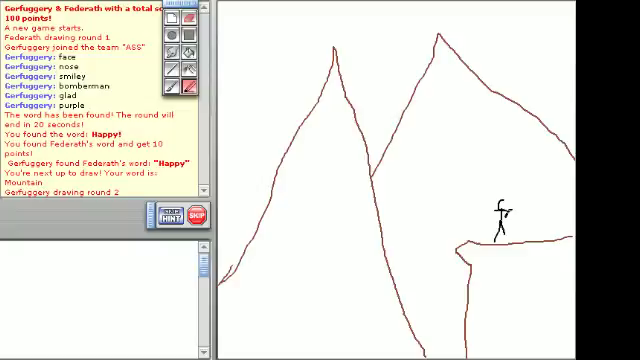
mouse_move(454, 237)
left_mouse_down()
mouse_move(436, 185)
mouse_move(455, 230)
left_mouse_up()
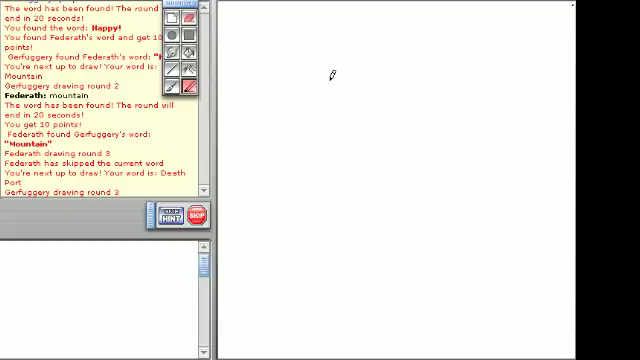
Step: Draw two lines near the top and three hook shapes mid-canvas
left_click_drag(237, 22, 288, 22)
left_click_drag(393, 26, 477, 38)
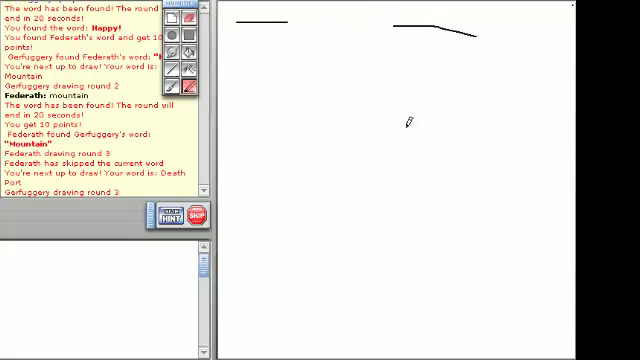
mouse_move(438, 90)
left_mouse_down()
mouse_move(432, 131)
mouse_move(438, 120)
left_mouse_up()
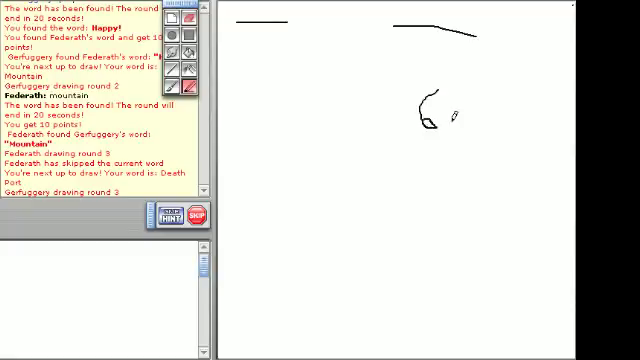
left_click_drag(470, 90, 475, 128)
left_click_drag(512, 92, 497, 131)
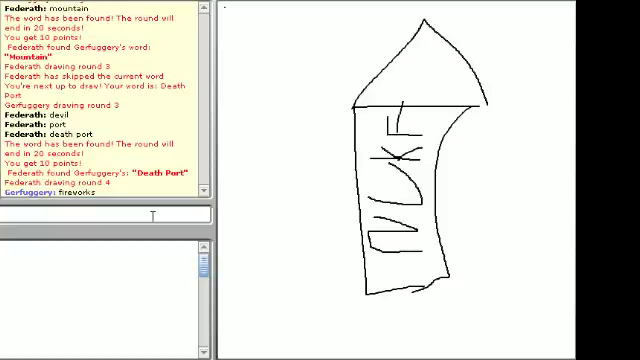
type("nuke")
Step: Guess 'nuke', 'nuclear bomb' and 'nuclear blank' in chat
key("Return")
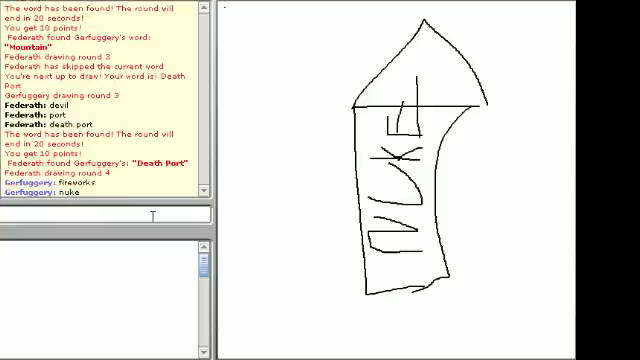
type("nuclear bomb")
key("Return")
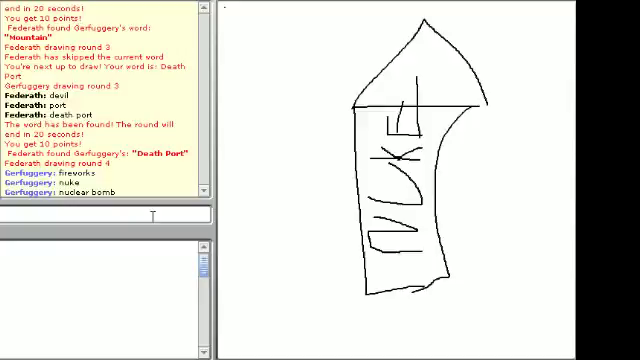
type("nuclear blank")
key("Return")
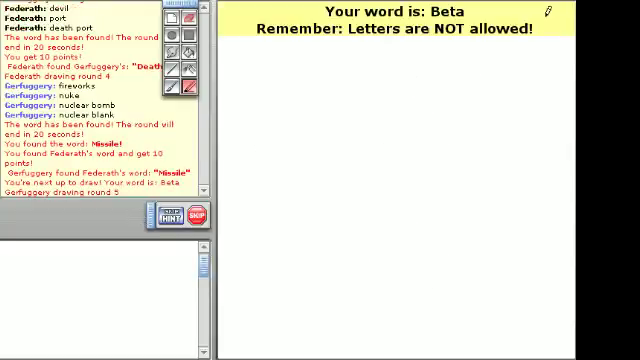
Step: Draw curved freehand strokes, a W shape and cross and loop marks for Beta
left_click_drag(333, 28, 360, 100)
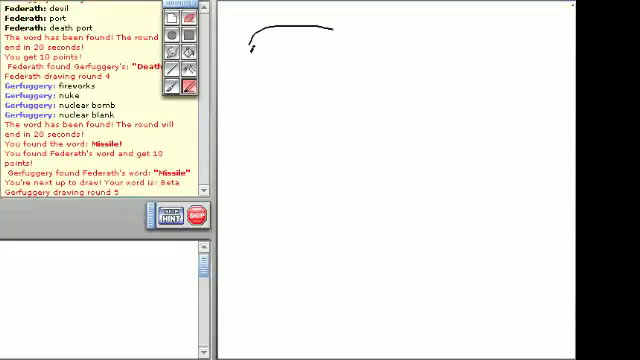
mouse_move(313, 90)
left_mouse_down()
mouse_move(365, 92)
mouse_move(368, 135)
left_mouse_up()
mouse_move(373, 30)
left_mouse_down()
mouse_move(412, 145)
mouse_move(480, 5)
left_mouse_up()
mouse_move(445, 55)
left_mouse_down()
mouse_move(498, 40)
mouse_move(575, 178)
left_mouse_up()
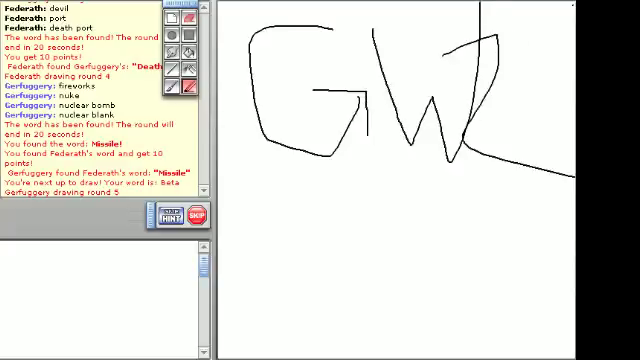
left_click_drag(290, 165, 360, 130)
mouse_move(328, 145)
left_mouse_down()
mouse_move(345, 240)
mouse_move(420, 248)
mouse_move(455, 262)
left_mouse_up()
left_click_drag(548, 85, 550, 215)
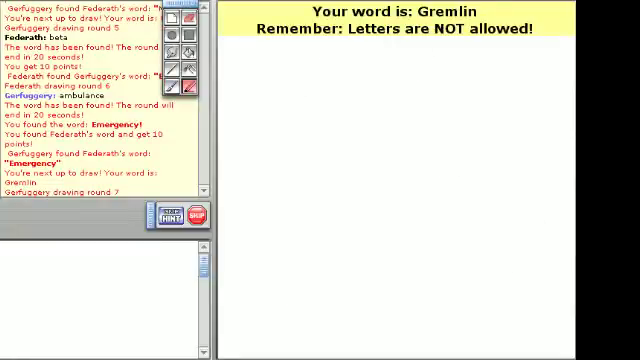
Step: Skip Gremlin, then skip Grope
left_click(199, 217)
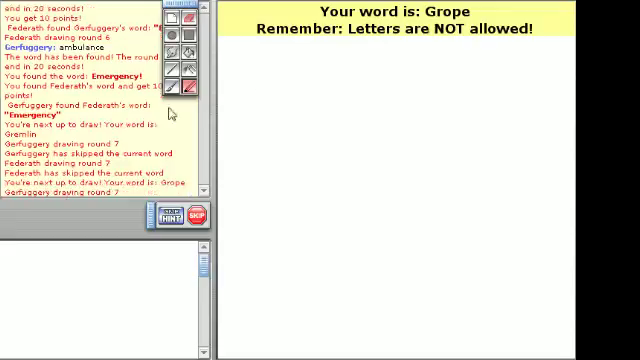
left_click(197, 215)
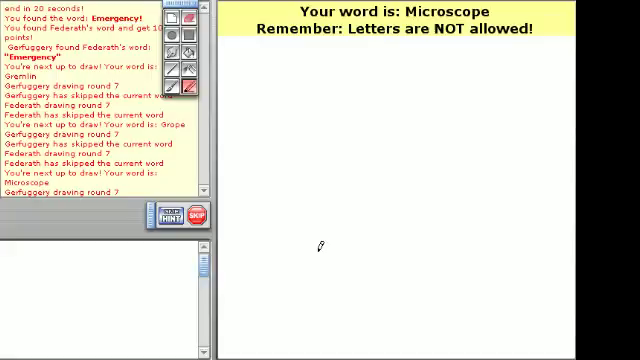
Step: Outline the microscope's stage and draw its base extending right
mouse_move(320, 198)
left_mouse_down()
mouse_move(310, 215)
mouse_move(408, 218)
mouse_move(412, 198)
mouse_move(315, 193)
mouse_move(312, 215)
left_mouse_up()
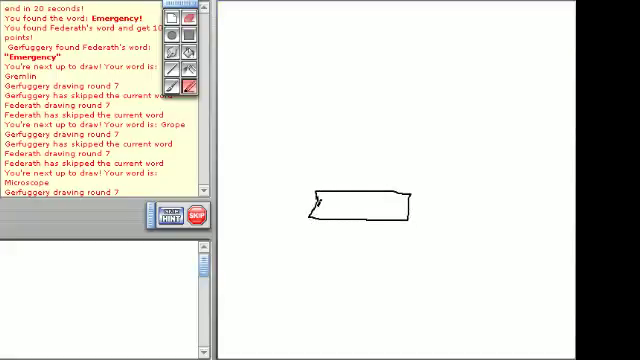
mouse_move(343, 202)
left_mouse_down()
mouse_move(355, 200)
mouse_move(345, 210)
mouse_move(368, 212)
mouse_move(365, 198)
mouse_move(343, 202)
left_mouse_up()
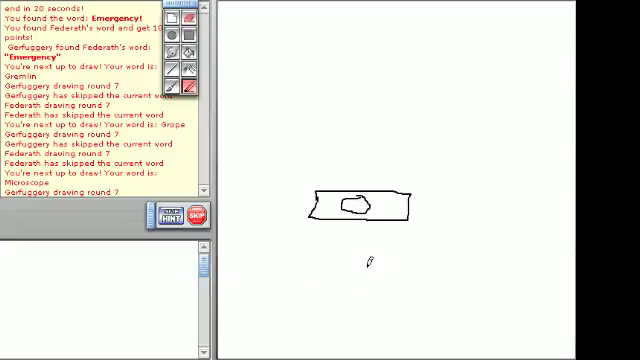
mouse_move(389, 259)
left_mouse_down()
mouse_move(300, 262)
mouse_move(290, 278)
mouse_move(410, 285)
mouse_move(405, 262)
mouse_move(485, 250)
mouse_move(405, 280)
left_mouse_up()
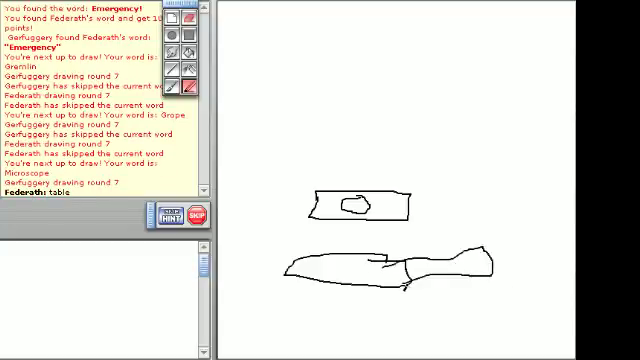
mouse_move(465, 270)
left_mouse_down()
mouse_move(490, 268)
mouse_move(400, 75)
mouse_move(440, 180)
mouse_move(490, 270)
left_mouse_up()
Step: Add the microscope's arm, clip, curved eyepiece tube and inner arm line
mouse_move(400, 72)
left_mouse_down()
mouse_move(340, 168)
mouse_move(382, 172)
mouse_move(338, 170)
mouse_move(378, 162)
left_mouse_up()
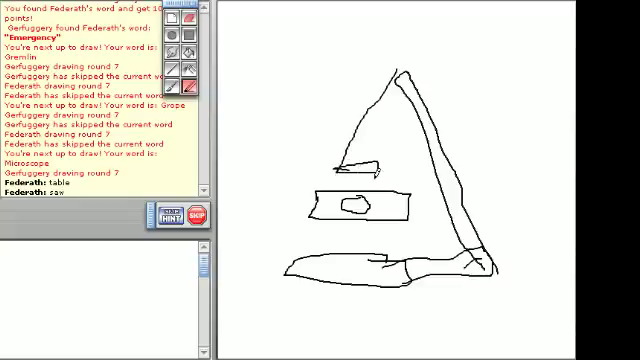
mouse_move(398, 98)
left_mouse_down()
mouse_move(428, 72)
mouse_move(436, 56)
mouse_move(424, 48)
mouse_move(438, 48)
mouse_move(402, 42)
mouse_move(394, 72)
left_mouse_up()
mouse_move(402, 40)
left_mouse_down()
mouse_move(452, 44)
mouse_move(460, 58)
left_mouse_up()
mouse_move(507, 66)
left_mouse_down()
mouse_move(475, 20)
mouse_move(420, 16)
mouse_move(420, 24)
left_mouse_up()
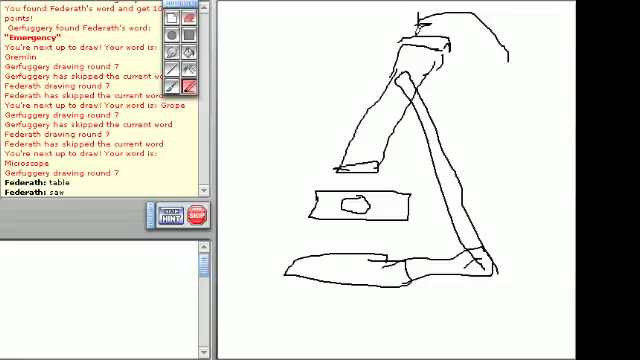
mouse_move(433, 62)
left_mouse_down()
mouse_move(449, 150)
mouse_move(484, 264)
left_mouse_up()
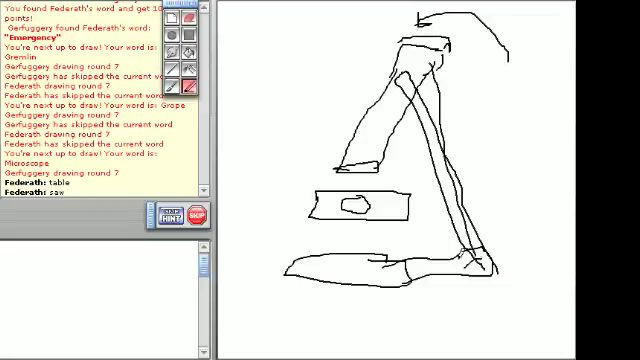
left_click_drag(370, 120, 367, 130)
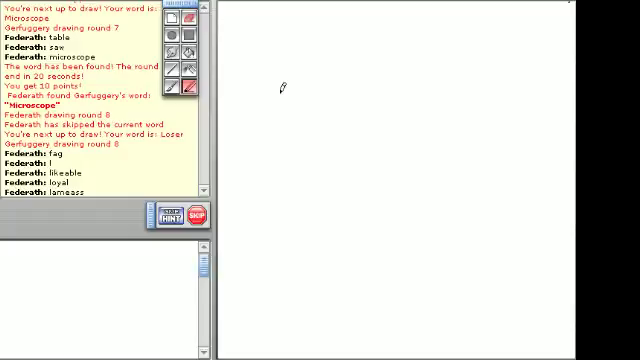
Step: Outline a hand with the thumb and raised fingers forming the L sign
mouse_move(320, 20)
left_mouse_down()
mouse_move(337, 170)
mouse_move(510, 145)
left_mouse_up()
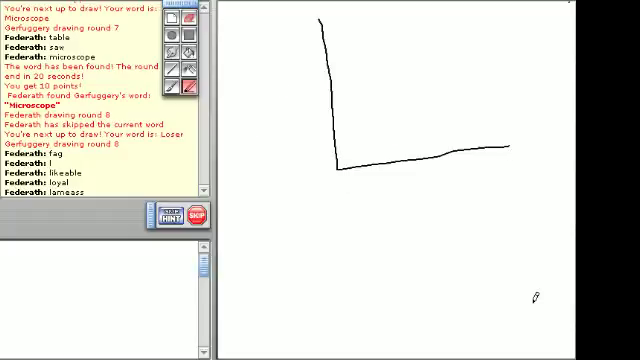
mouse_move(510, 146)
left_mouse_down()
mouse_move(512, 180)
mouse_move(350, 192)
mouse_move(330, 355)
left_mouse_up()
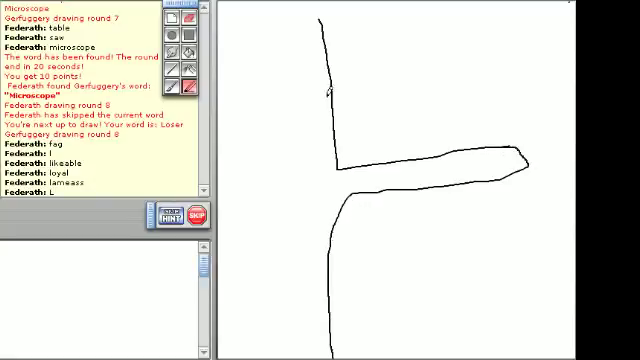
mouse_move(320, 20)
left_mouse_down()
mouse_move(290, 12)
mouse_move(300, 105)
mouse_move(296, 165)
mouse_move(290, 40)
mouse_move(255, 30)
mouse_move(265, 180)
left_mouse_up()
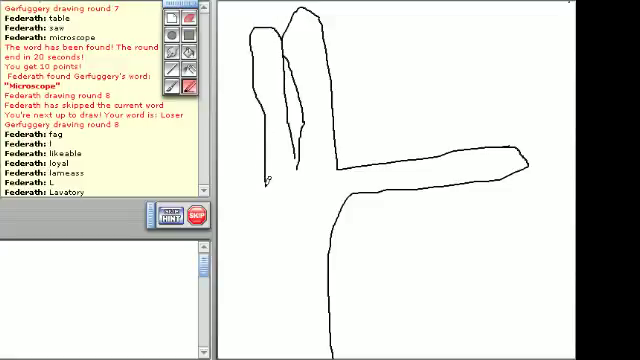
mouse_move(255, 100)
left_mouse_down()
mouse_move(250, 28)
mouse_move(232, 25)
mouse_move(234, 175)
left_mouse_up()
left_click_drag(231, 30, 220, 44)
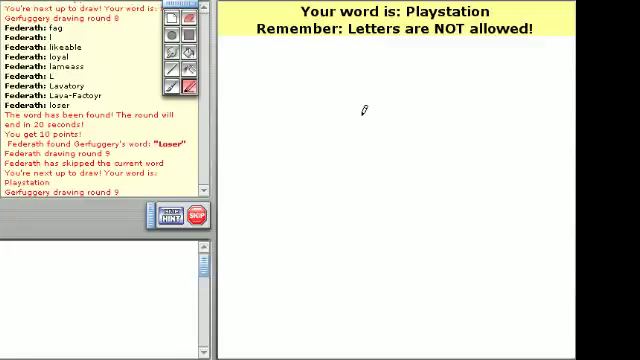
Step: Complete the PS logo: tall P stroke, diagonal line, loop mark, S curve and corner mark
mouse_move(354, 68)
left_mouse_down()
mouse_move(350, 186)
mouse_move(380, 188)
mouse_move(380, 88)
mouse_move(410, 92)
mouse_move(412, 120)
mouse_move(389, 133)
mouse_move(445, 145)
mouse_move(445, 66)
mouse_move(356, 68)
left_mouse_up()
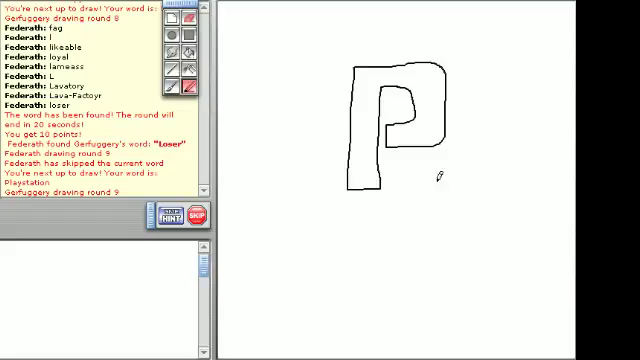
left_click_drag(390, 182, 458, 112)
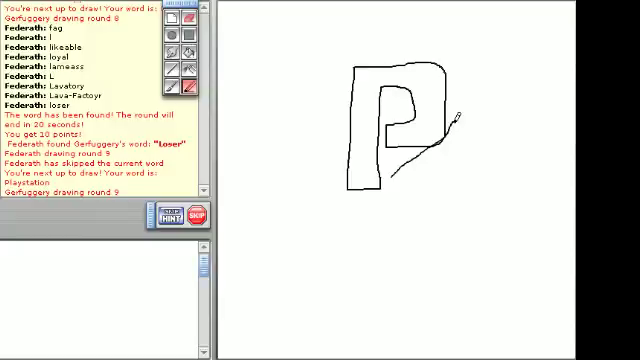
left_click_drag(405, 103, 395, 110)
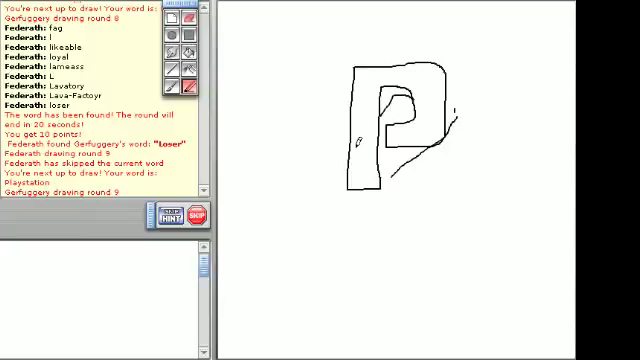
mouse_move(345, 155)
left_mouse_down()
mouse_move(263, 172)
mouse_move(340, 92)
mouse_move(345, 100)
mouse_move(295, 150)
mouse_move(330, 145)
left_mouse_up()
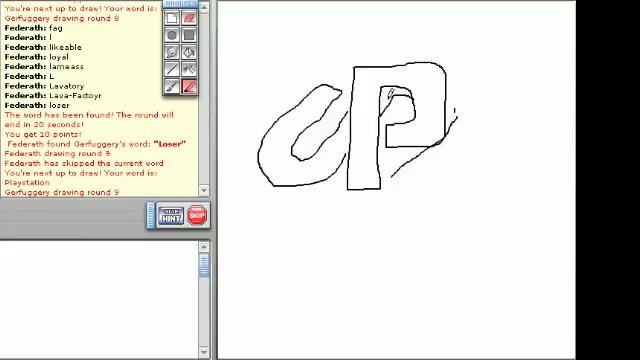
mouse_move(448, 88)
left_mouse_down()
mouse_move(450, 82)
mouse_move(410, 175)
mouse_move(420, 190)
mouse_move(480, 130)
mouse_move(462, 92)
left_mouse_up()
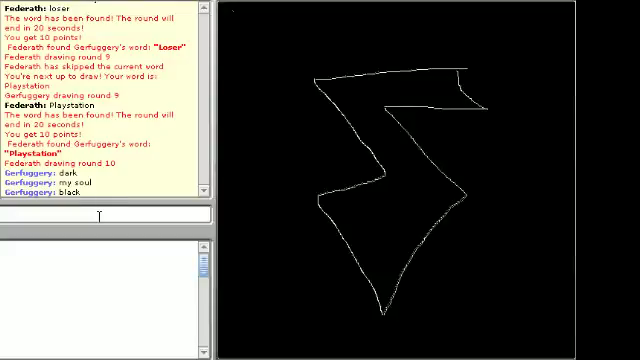
type("white")
Step: Submit the chat guesses 'white' and 'lightning'
key("Return")
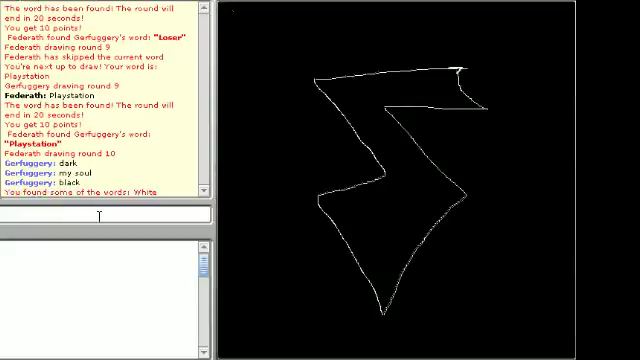
type("lightning")
key("Return")
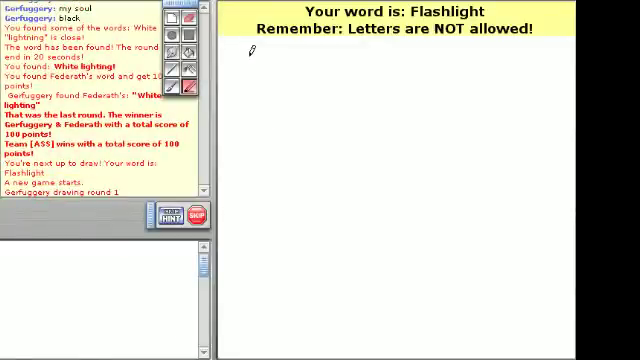
Step: Sketch the flashlight's body outline and extend it with the head
mouse_move(234, 95)
left_mouse_down()
mouse_move(364, 127)
mouse_move(391, 88)
mouse_move(236, 95)
left_mouse_up()
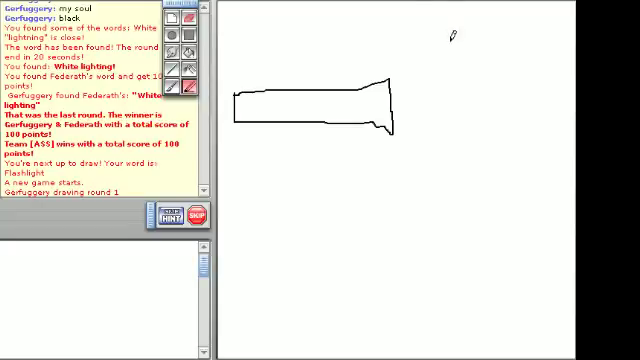
mouse_move(391, 84)
left_mouse_down()
mouse_move(541, 203)
mouse_move(392, 132)
left_mouse_up()
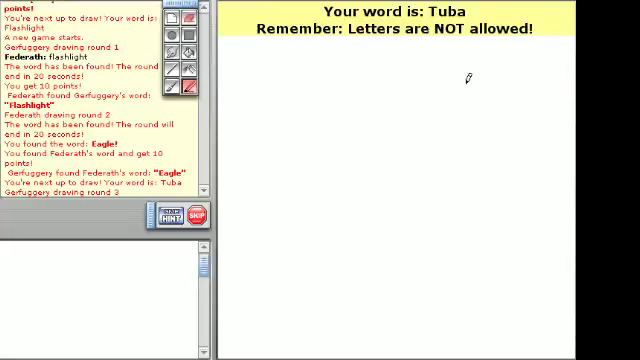
Step: Draw the tuba's bell, the tubing looping around the bottom, and the inner coil
mouse_move(467, 73)
left_mouse_down()
mouse_move(376, 86)
mouse_move(393, 280)
mouse_move(320, 185)
left_mouse_up()
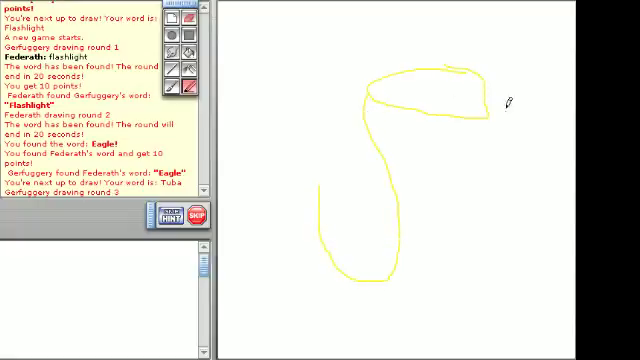
mouse_move(491, 115)
left_mouse_down()
mouse_move(305, 150)
mouse_move(344, 226)
mouse_move(340, 278)
left_mouse_up()
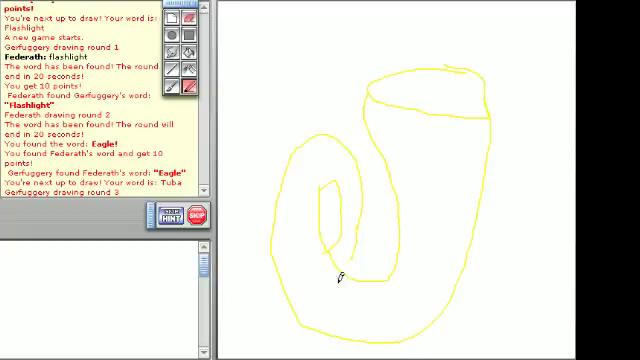
mouse_move(277, 239)
left_mouse_down()
mouse_move(249, 176)
mouse_move(297, 296)
left_mouse_up()
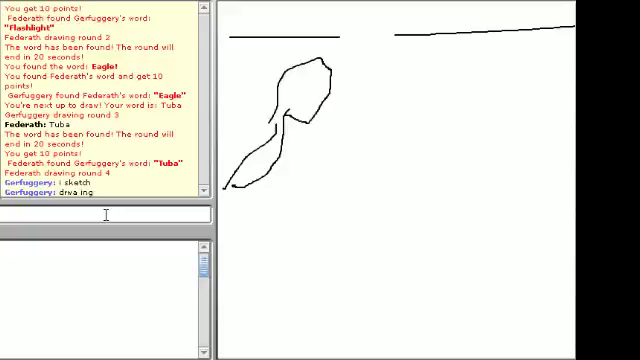
type("ridiculous")
Step: Submit the chat guess 'ridiculous'
key("Return")
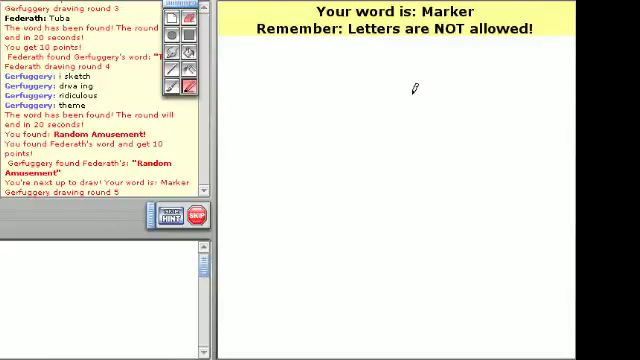
Step: Outline the marker with its cap end, writing tip and a line at the top
mouse_move(415, 84)
left_mouse_down()
mouse_move(432, 88)
mouse_move(442, 62)
mouse_move(418, 54)
mouse_move(405, 100)
mouse_move(336, 192)
mouse_move(352, 198)
mouse_move(422, 95)
left_mouse_up()
mouse_move(340, 192)
left_mouse_down()
mouse_move(327, 218)
mouse_move(338, 218)
mouse_move(350, 203)
left_mouse_up()
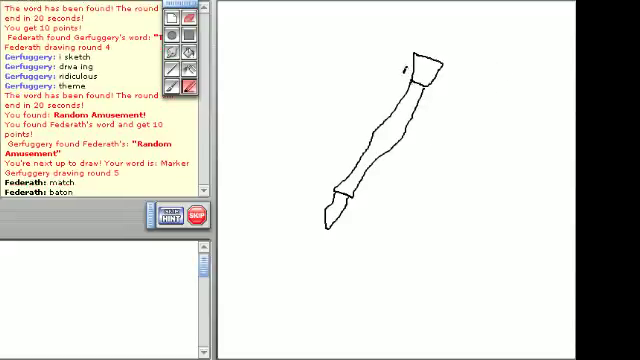
mouse_move(403, 65)
left_mouse_down()
mouse_move(318, 75)
mouse_move(280, 175)
mouse_move(305, 205)
mouse_move(300, 198)
mouse_move(292, 212)
left_mouse_up()
mouse_move(440, 137)
left_mouse_down()
mouse_move(442, 288)
mouse_move(548, 295)
mouse_move(570, 145)
mouse_move(440, 143)
left_mouse_up()
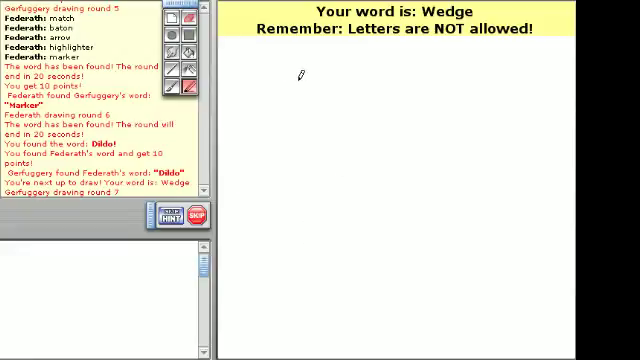
Step: Draw an open door with handle and frame top, plus a wedge beneath it
left_click_drag(300, 60, 302, 291)
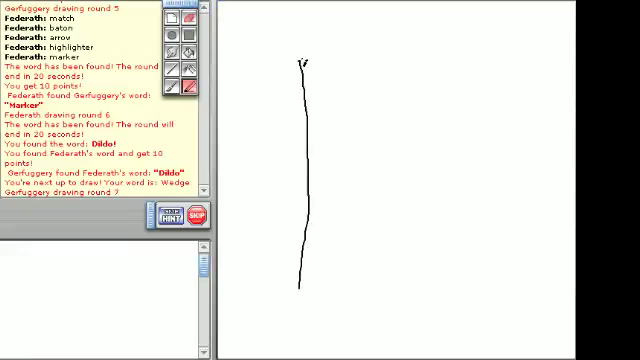
mouse_move(300, 62)
left_mouse_down()
mouse_move(443, 132)
mouse_move(405, 355)
mouse_move(286, 290)
left_mouse_up()
mouse_move(411, 241)
left_mouse_down()
mouse_move(412, 252)
mouse_move(388, 245)
left_mouse_up()
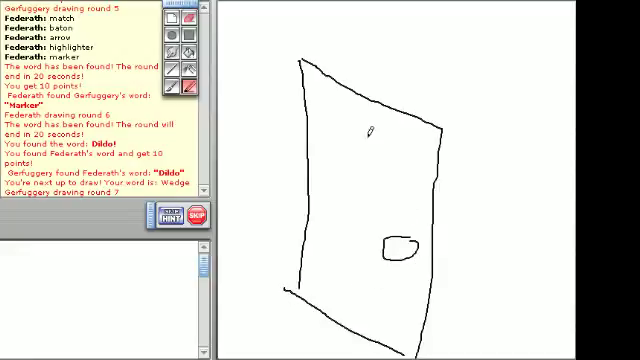
left_click_drag(302, 60, 575, 66)
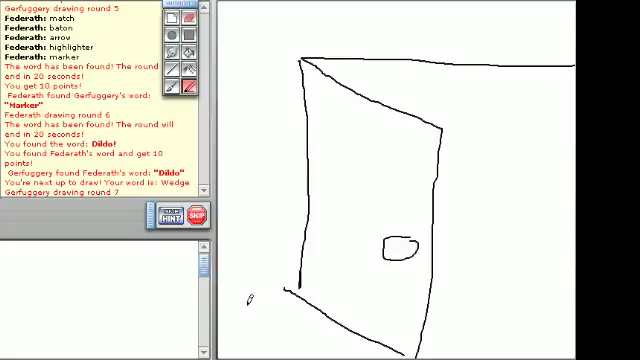
left_click_drag(250, 300, 248, 350)
mouse_move(248, 295)
left_mouse_down()
mouse_move(330, 320)
mouse_move(252, 345)
left_mouse_up()
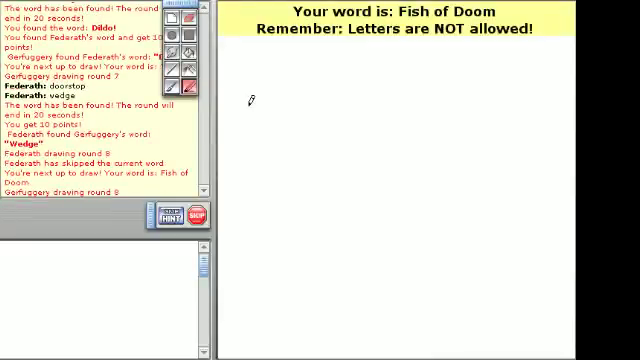
Step: Draw the fish's tail and oval body, then write 'of' below it
left_click_drag(247, 52, 250, 88)
mouse_move(247, 58)
left_mouse_down()
mouse_move(305, 75)
mouse_move(336, 62)
mouse_move(283, 70)
mouse_move(249, 88)
left_mouse_up()
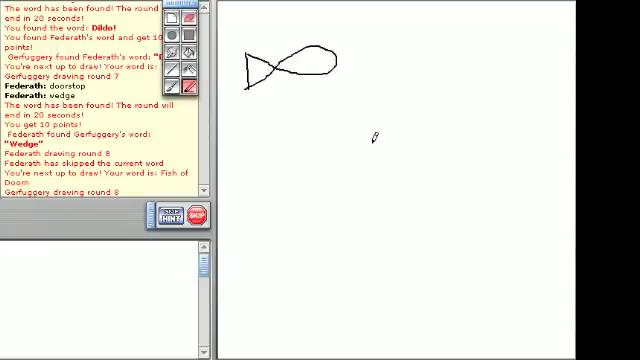
mouse_move(370, 118)
left_mouse_down()
mouse_move(352, 143)
mouse_move(370, 118)
left_mouse_up()
mouse_move(386, 140)
left_mouse_down()
mouse_move(386, 100)
mouse_move(405, 88)
left_mouse_up()
left_click_drag(376, 112, 410, 110)
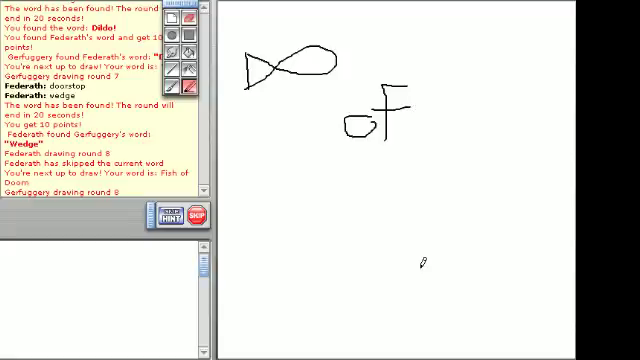